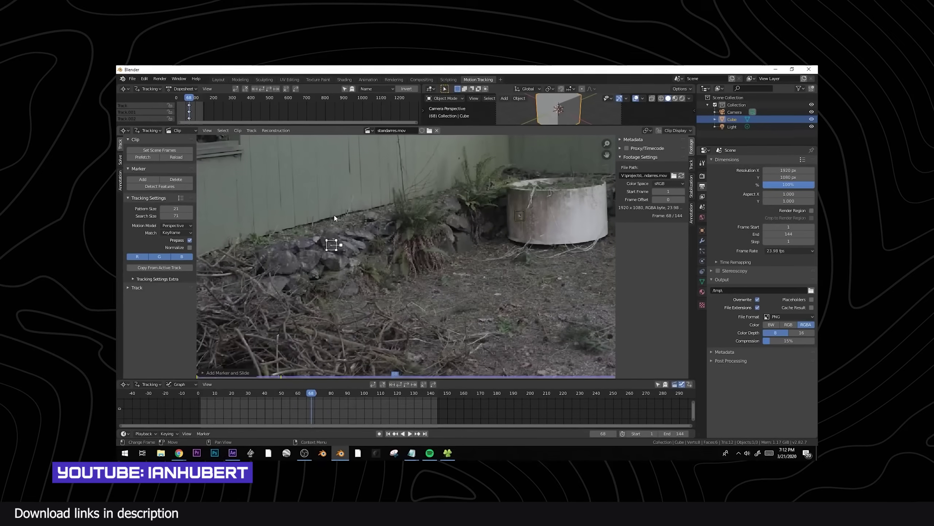
# Step: Add two ground markers, track backward to frame 1, forward from frame 68, then select all tracks
pyautogui.moveTo(304, 242)
pyautogui.mouseDown(button='middle')
pyautogui.moveTo(219, 239)
pyautogui.moveTo(188, 220)
pyautogui.mouseUp(button='middle')
pyautogui.keyDown('ctrl'); pyautogui.click(384, 274); pyautogui.keyUp('ctrl')
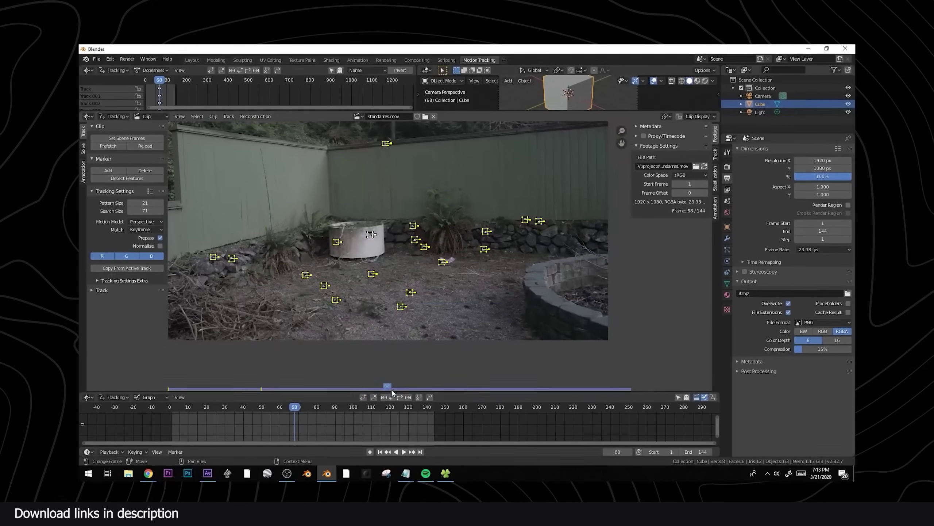
pyautogui.click(391, 396)
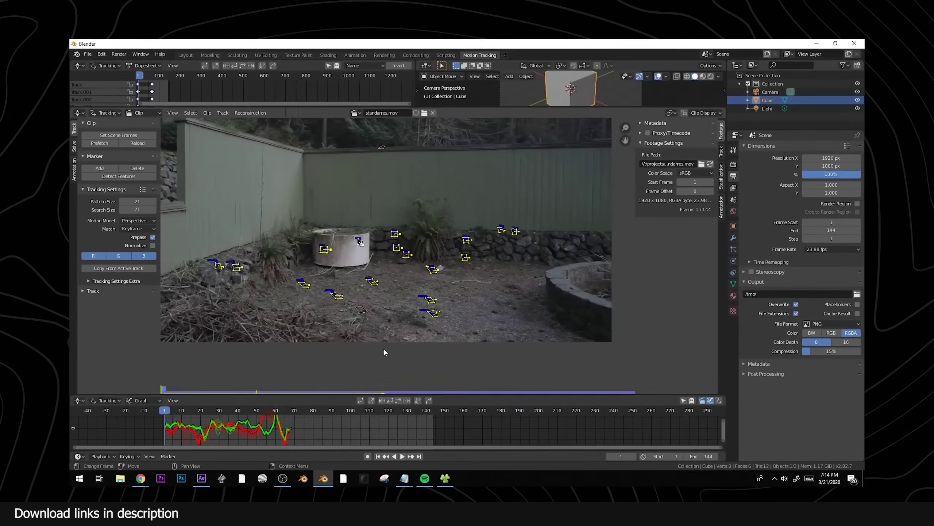
pyautogui.click(291, 410)
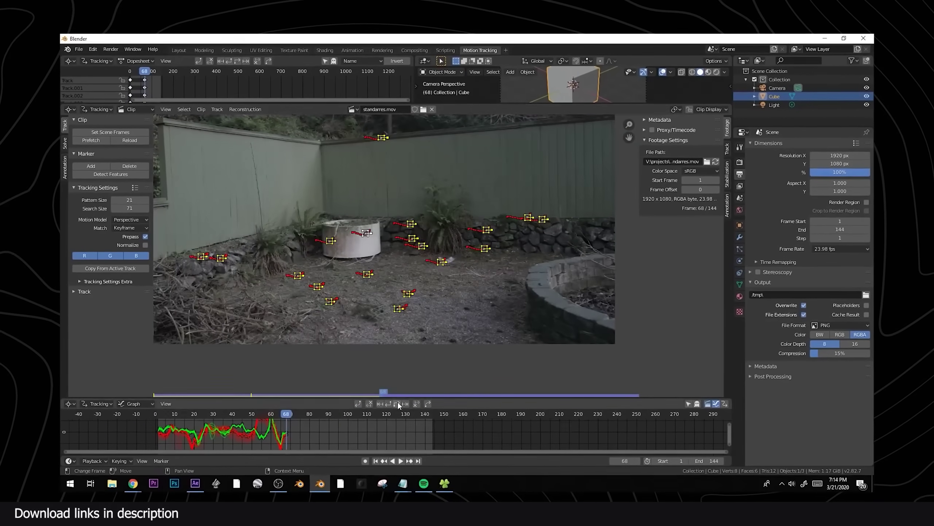
pyautogui.click(398, 404)
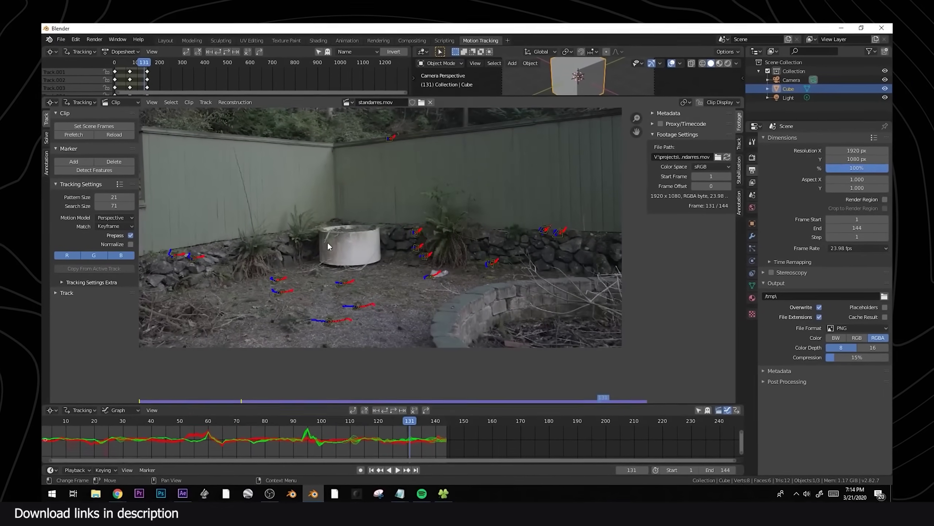
pyautogui.press('a')
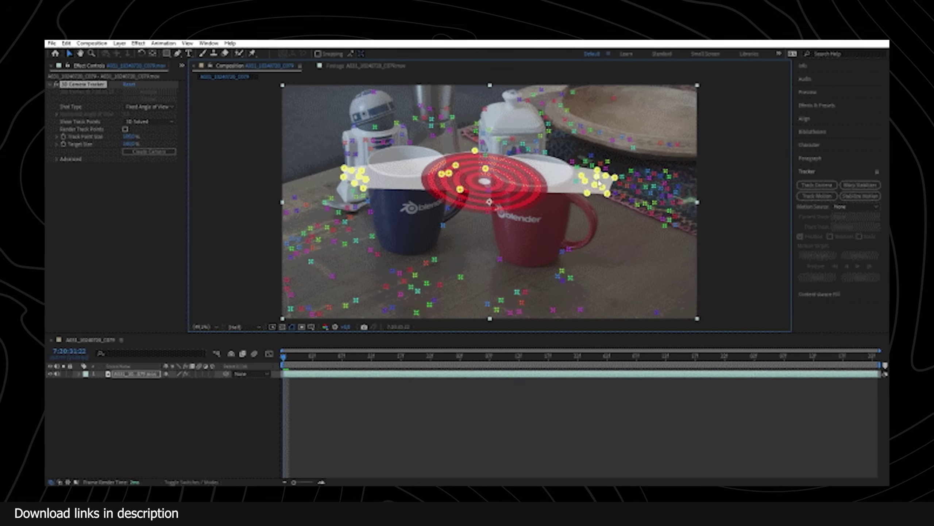
# Step: Create a solid and camera from the solved track points and export the camera track as a script
pyautogui.rightClick(596, 182)
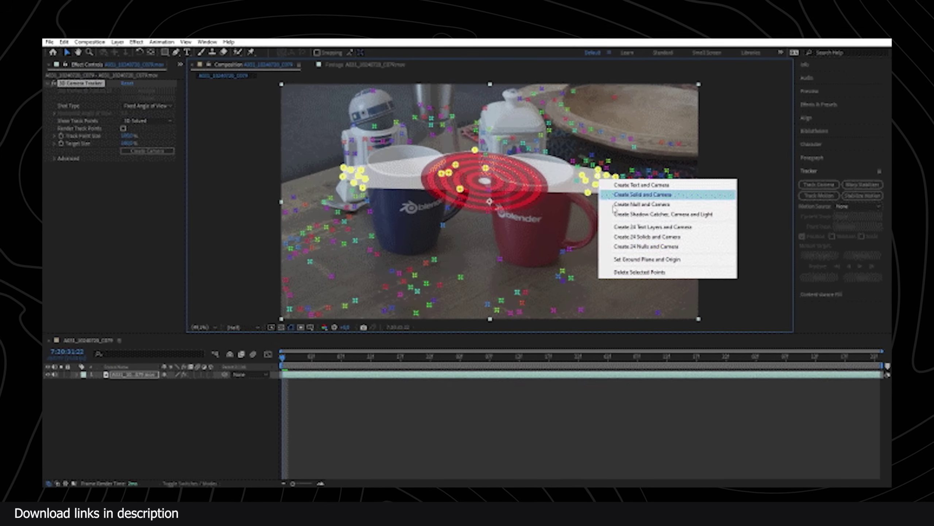
pyautogui.click(646, 246)
pyautogui.click(49, 42)
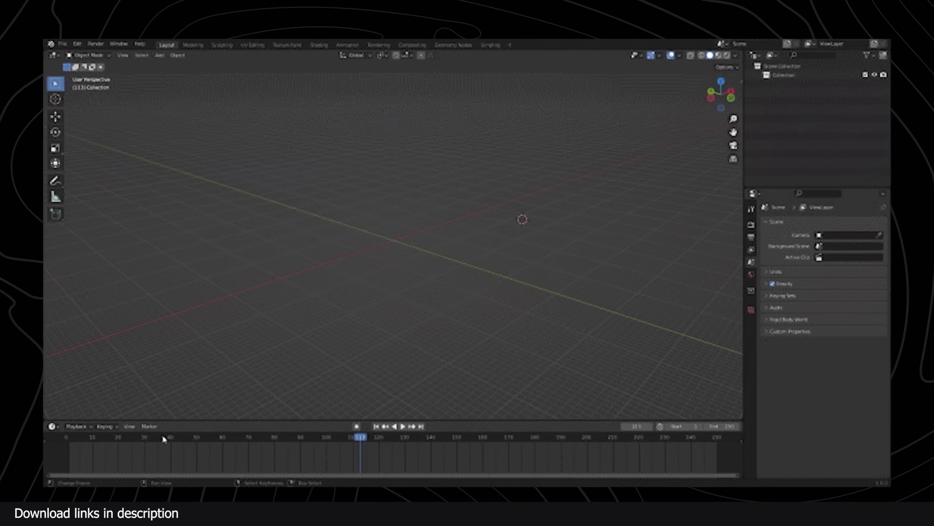
# Step: Turn the timeline area into a Text Editor, load the exported .py track script and run it
pyautogui.click(48, 428)
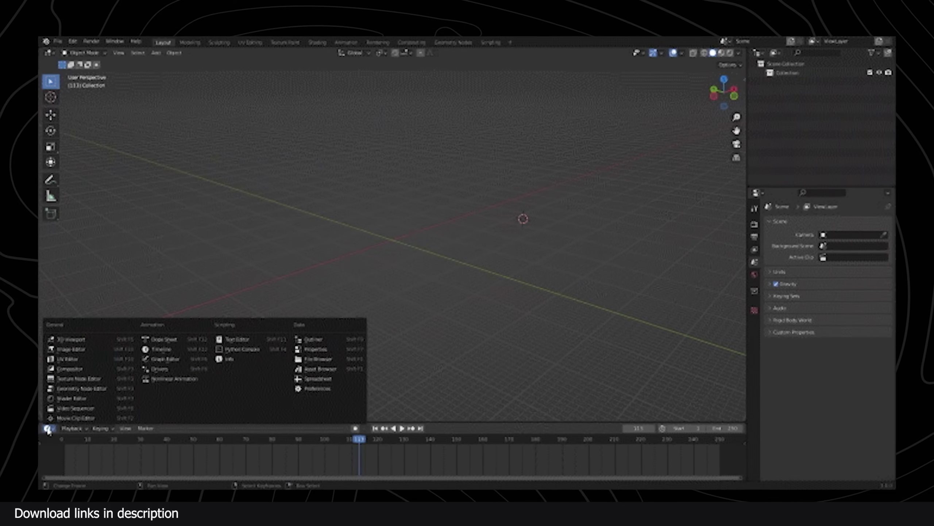
pyautogui.click(227, 340)
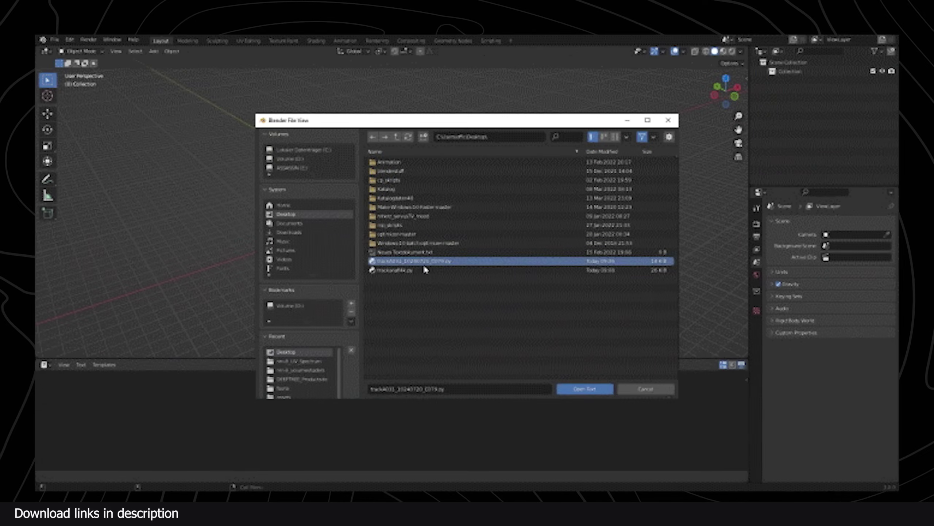
pyautogui.doubleClick(423, 261)
pyautogui.click(456, 224)
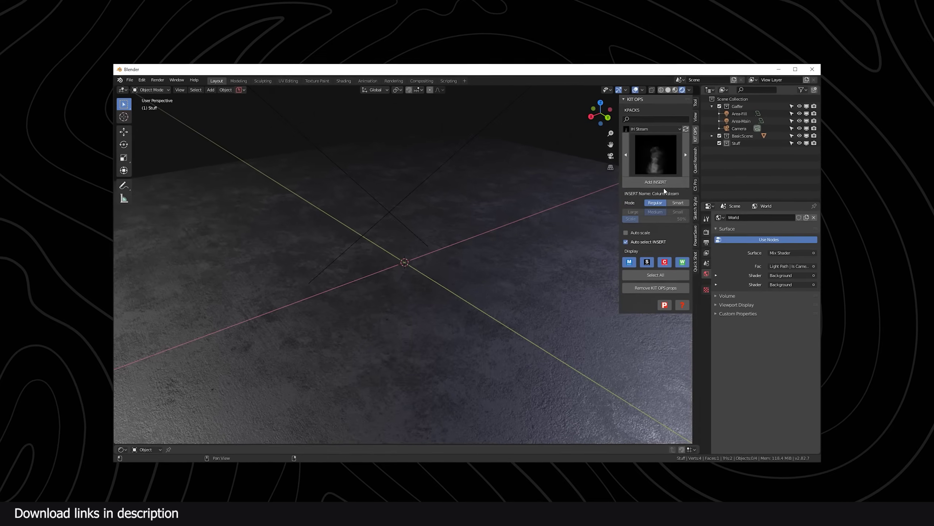
# Step: Add a Column steam insert at the scene centre, preview its animation and reposition it
pyautogui.click(662, 182)
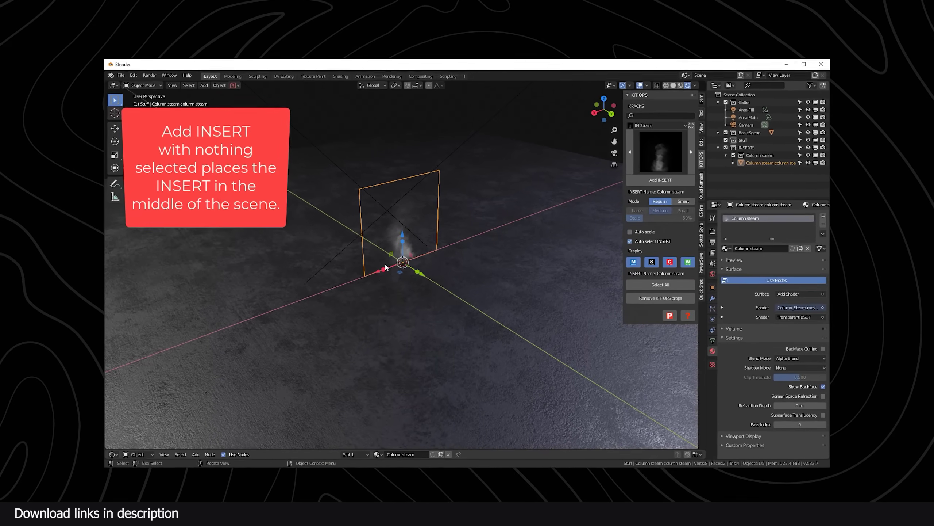
pyautogui.press('space')
pyautogui.scroll(4, 386, 215)
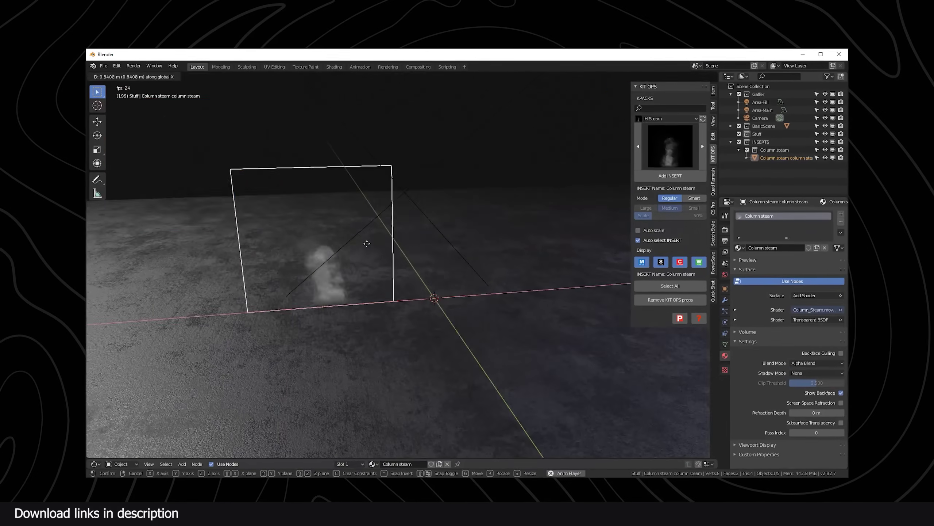
pyautogui.click(367, 243)
# Step: Add a second Column steam insert on the ground plane and drop it onto the floor
pyautogui.click(542, 225)
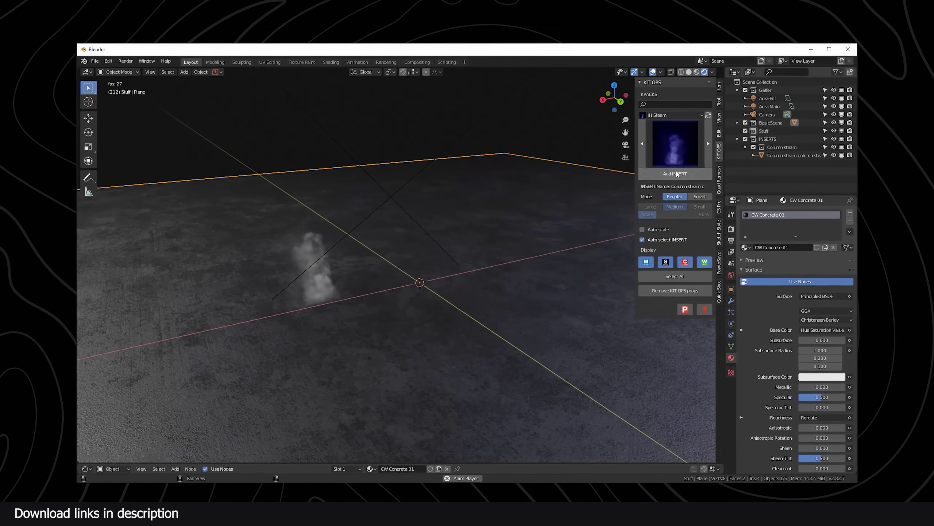
pyautogui.click(676, 173)
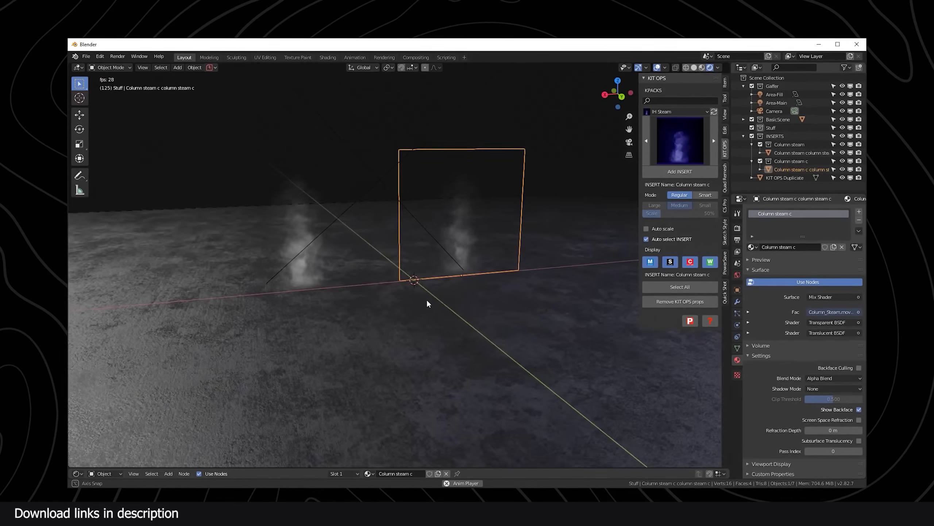
pyautogui.click(428, 278)
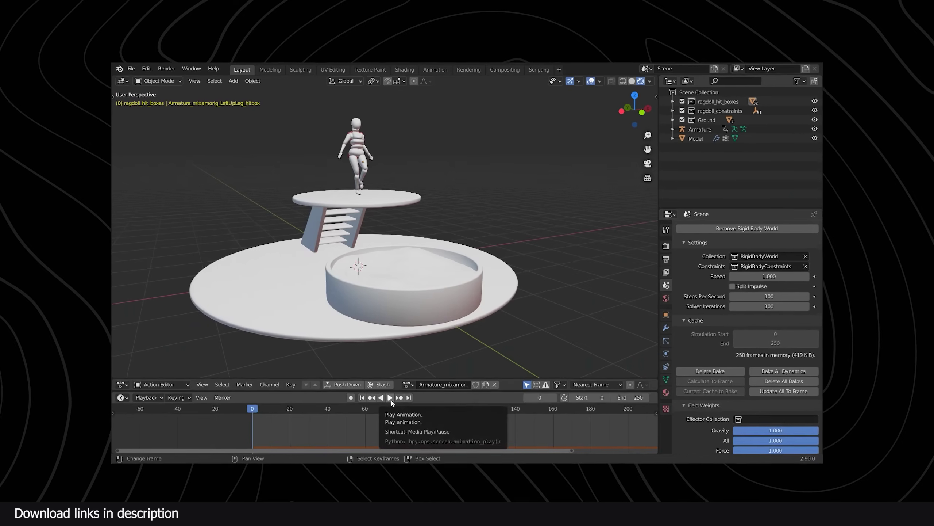
# Step: Play the ragdoll fall, then add a UV sphere at the shoulder and a duplicate further along the arm
pyautogui.click(391, 402)
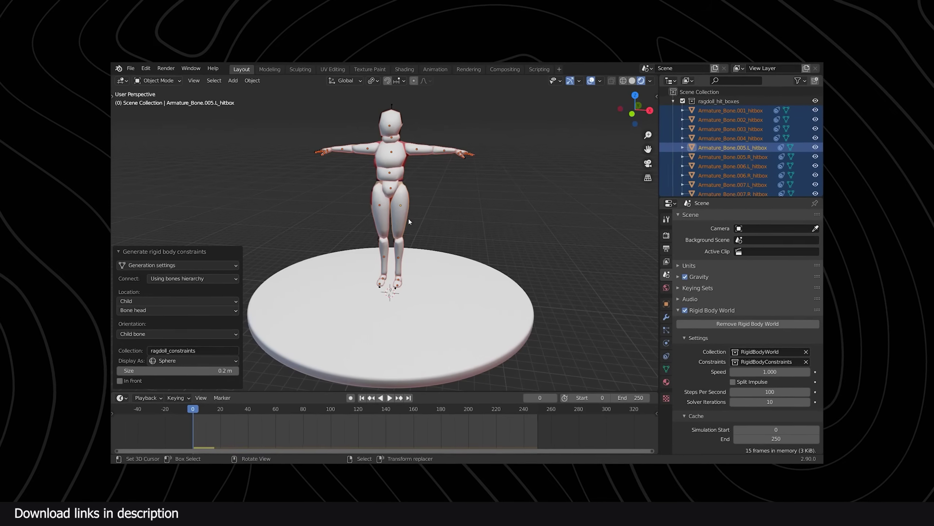
pyautogui.click(387, 404)
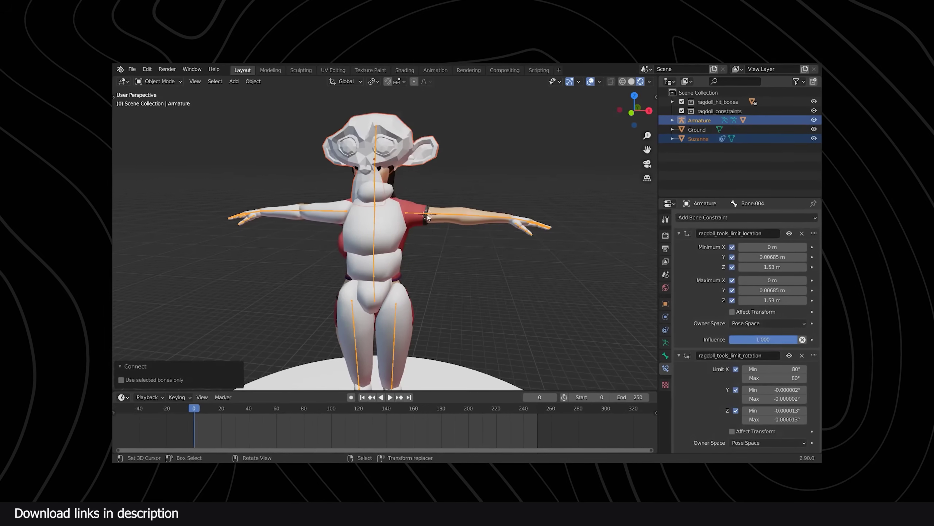
pyautogui.hotkey('shift', 'a')
pyautogui.moveTo(438, 232)
pyautogui.click(488, 259)
pyautogui.hotkey('shift', 'd')
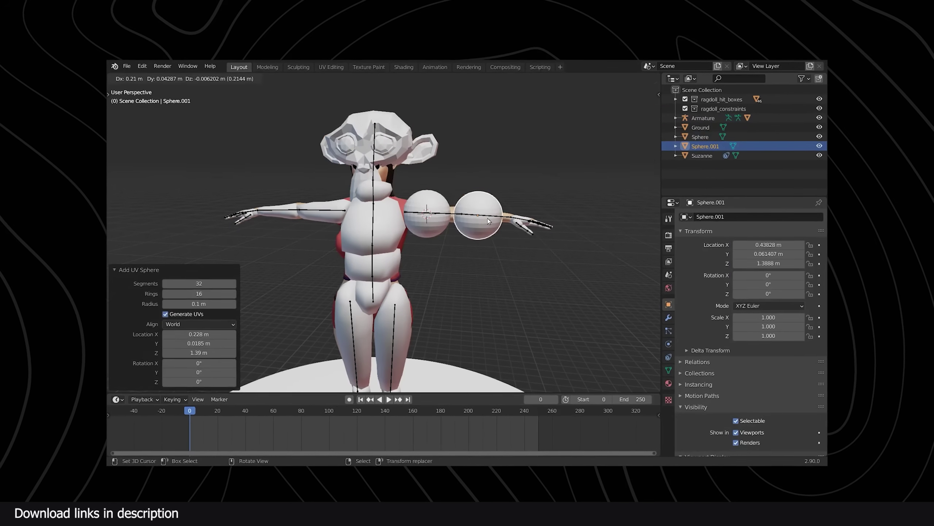
pyautogui.click(487, 219)
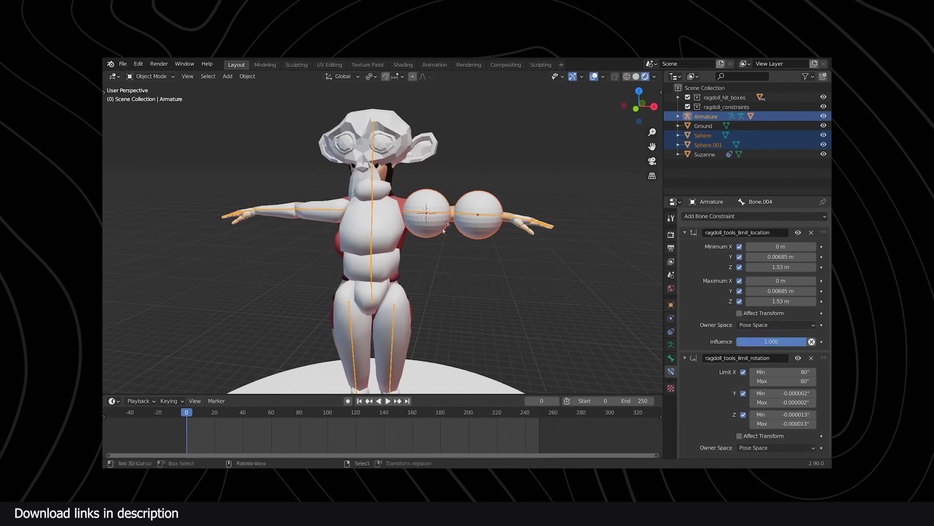
# Step: Connect the two spheres with rigid body constraints from the ragdoll pie menu
pyautogui.rightClick(443, 230)
pyautogui.moveTo(429, 245)
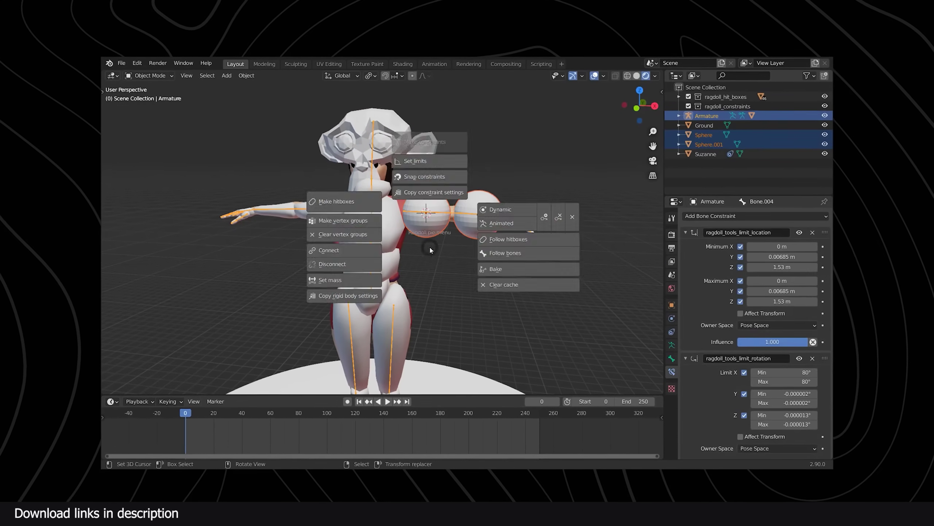
pyautogui.click(489, 225)
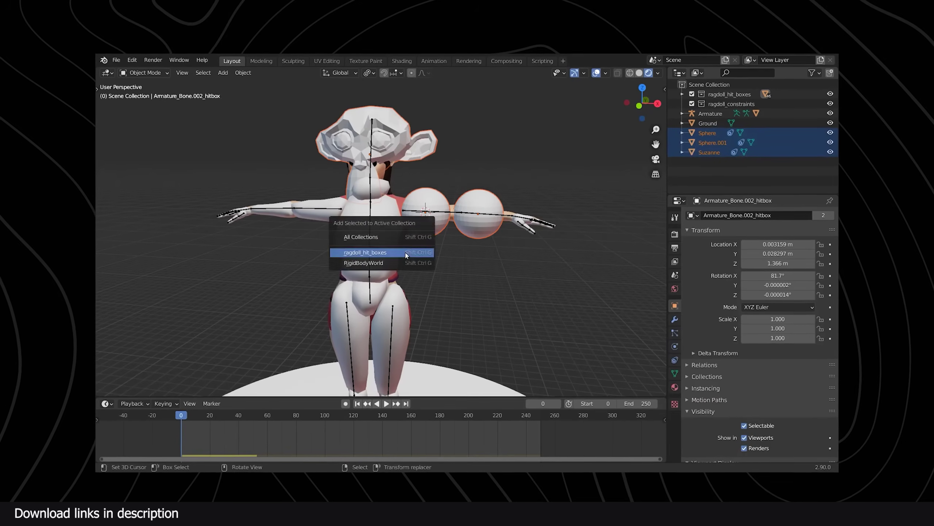
pyautogui.rightClick(410, 258)
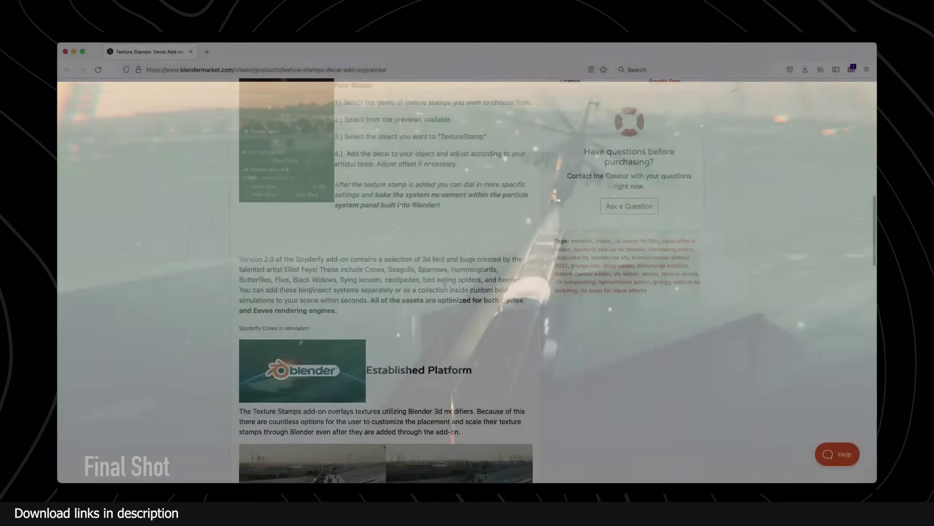
# Step: Scroll down the Texture Stamps page and select the 'Established Platform' heading text
pyautogui.scroll(-10, 504, 292)
pyautogui.tripleClick(368, 139)
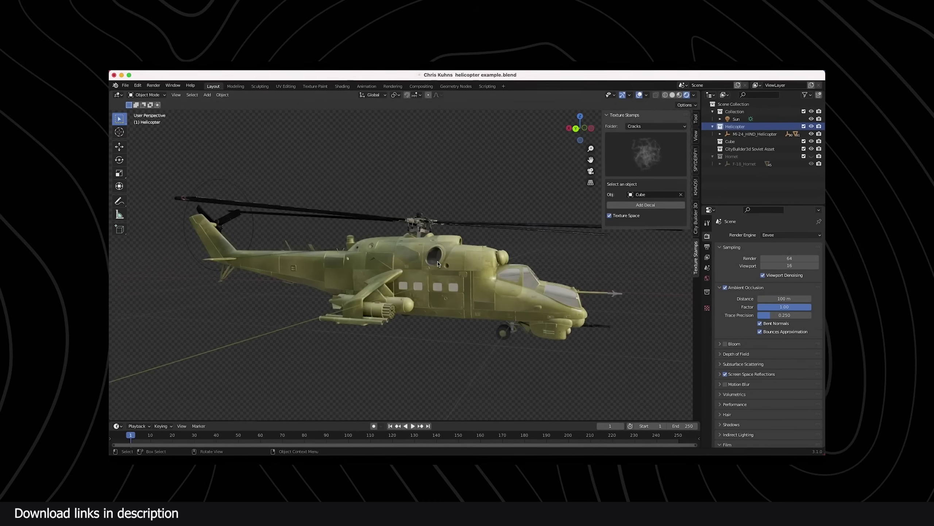
# Step: Stamp a grunge dirt decal onto Mirrored_Body_Parts and slide it along the helicopter's fuselage
pyautogui.click(669, 155)
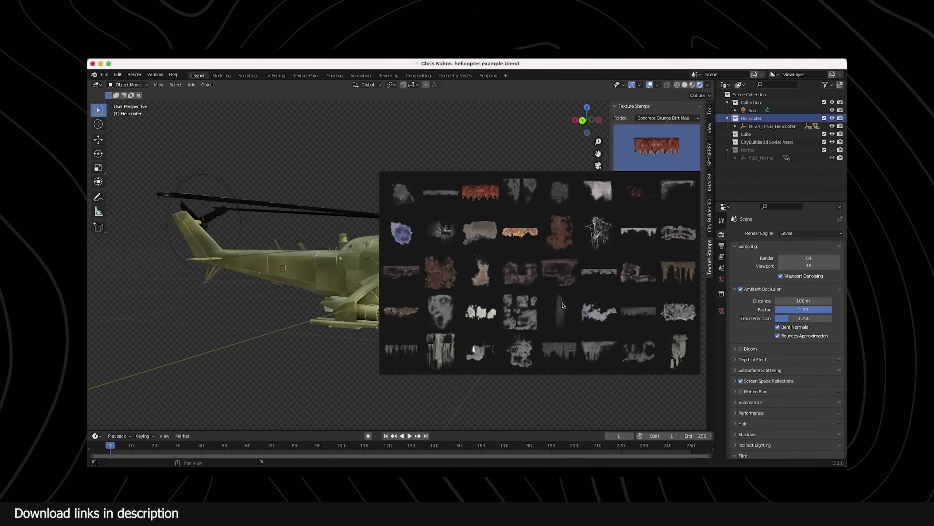
pyautogui.click(560, 312)
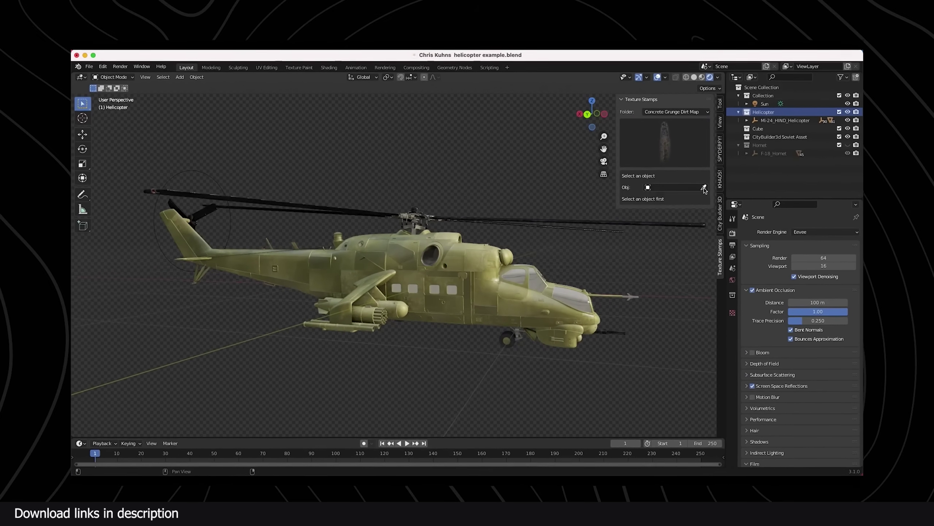
pyautogui.click(704, 187)
pyautogui.click(476, 286)
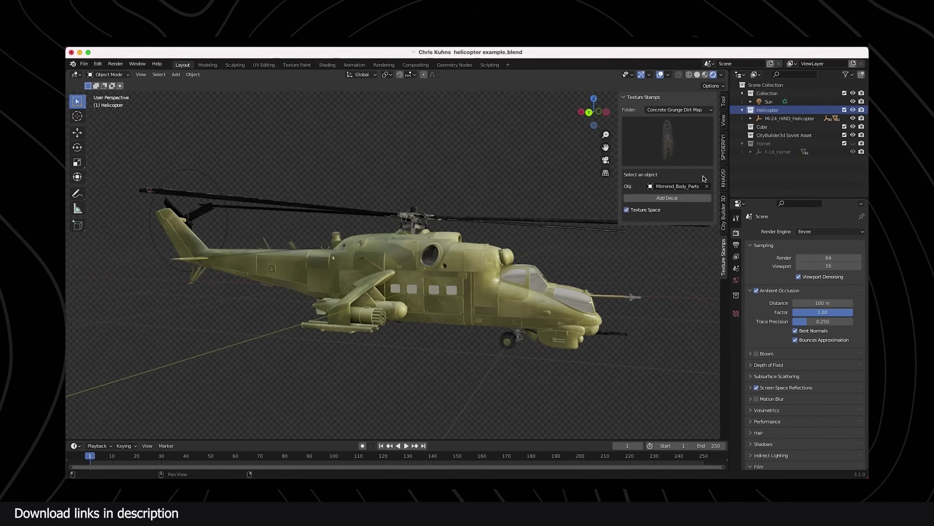
pyautogui.click(664, 199)
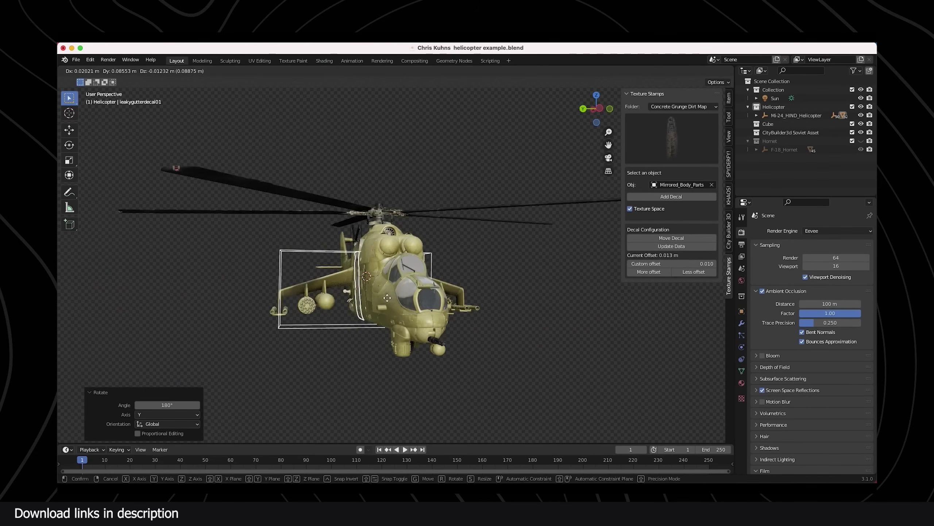
pyautogui.click(385, 301)
pyautogui.moveTo(384, 301); pyautogui.dragTo(441, 280, button='middle')
pyautogui.scroll(5, 441, 279)
pyautogui.press('g')
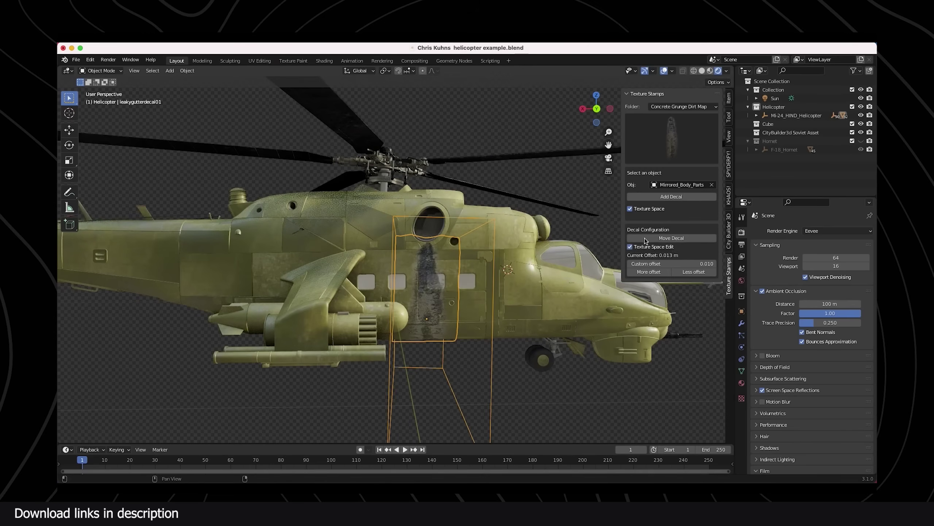
pyautogui.click(630, 247)
pyautogui.scroll(-2, 387, 279)
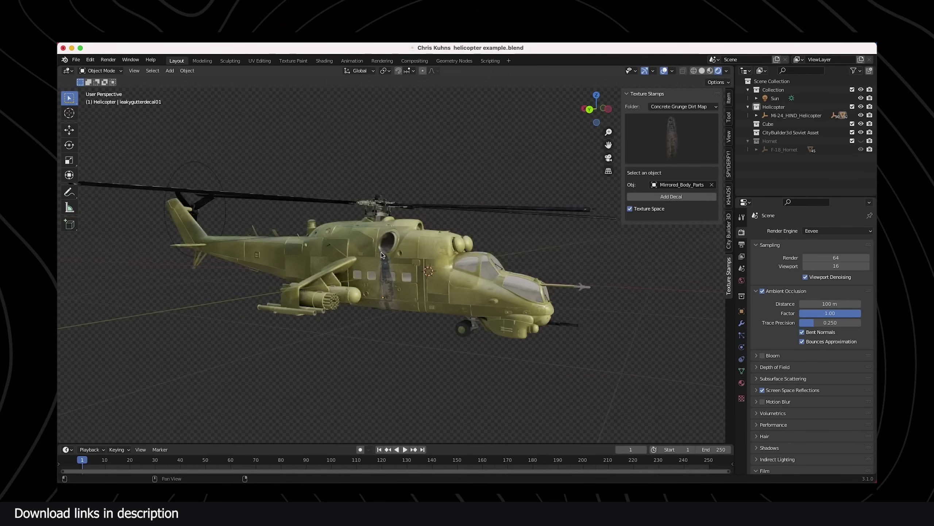
# Step: Add the WARNING sign decal from the Decal Signs folder, tilted around the X axis
pyautogui.click(672, 138)
pyautogui.click(683, 106)
pyautogui.click(688, 173)
pyautogui.click(684, 147)
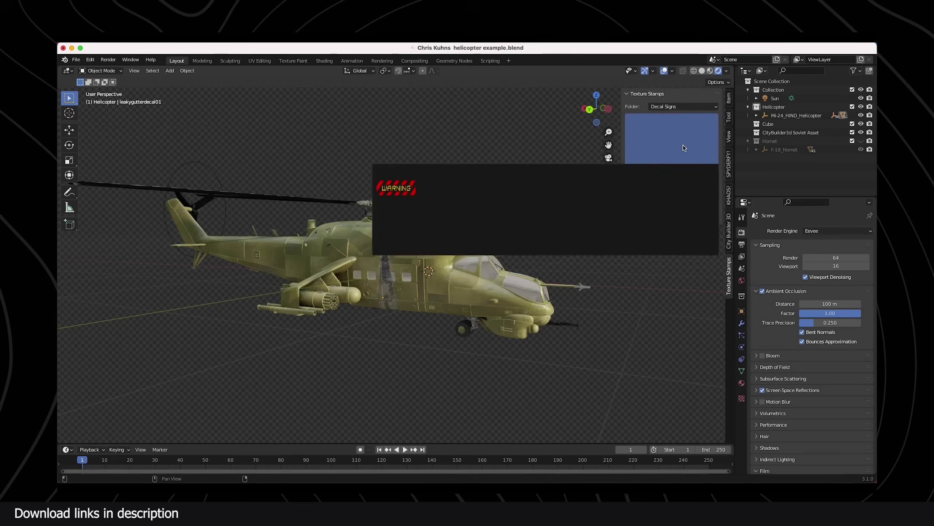
pyautogui.press('Escape')
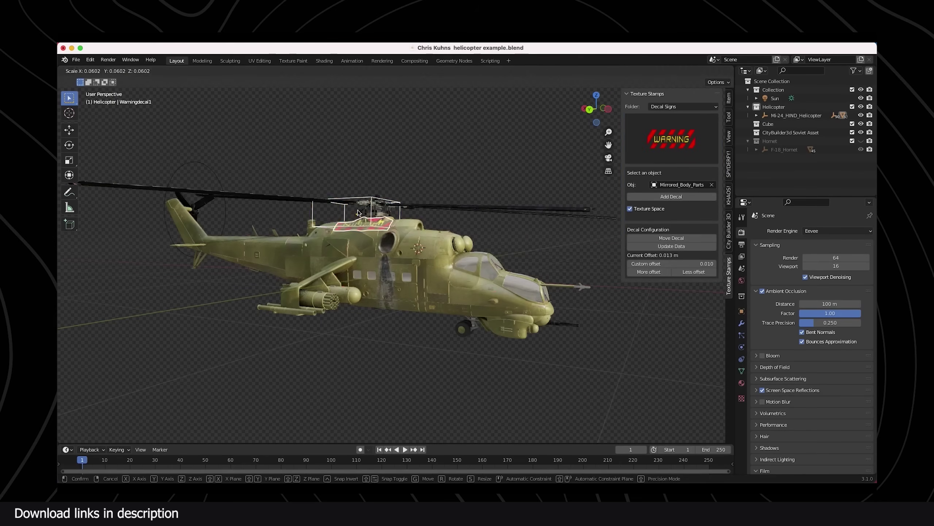
pyautogui.press('r')
pyautogui.press('x')
pyautogui.press('Return')
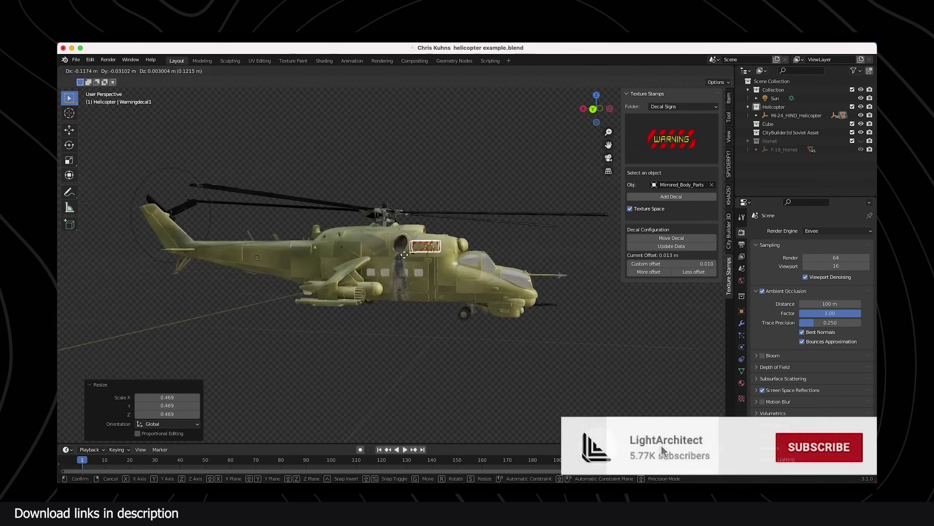
pyautogui.scroll(4, 368, 258)
pyautogui.click(663, 247)
pyautogui.scroll(-5, 429, 249)
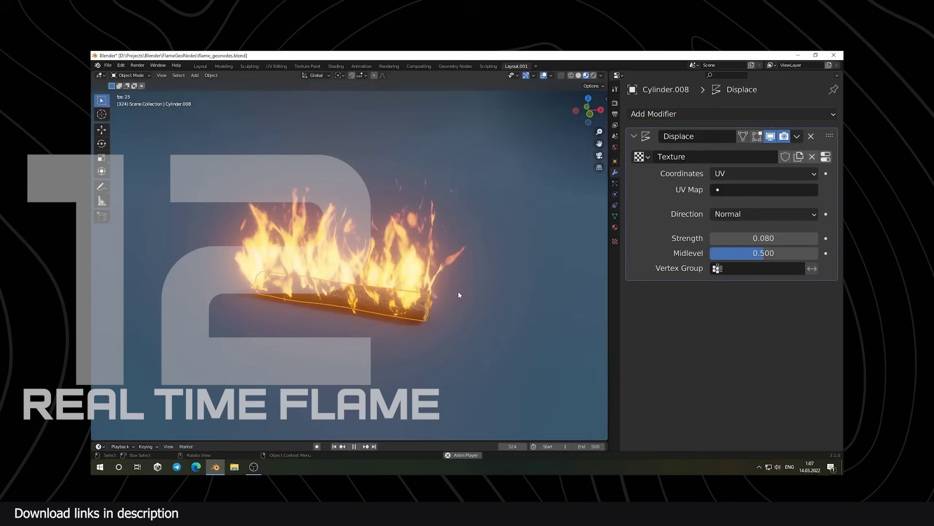
# Step: Shrink and reposition the burning log, then make a rotated linked copy with Alt+D
pyautogui.press('s')
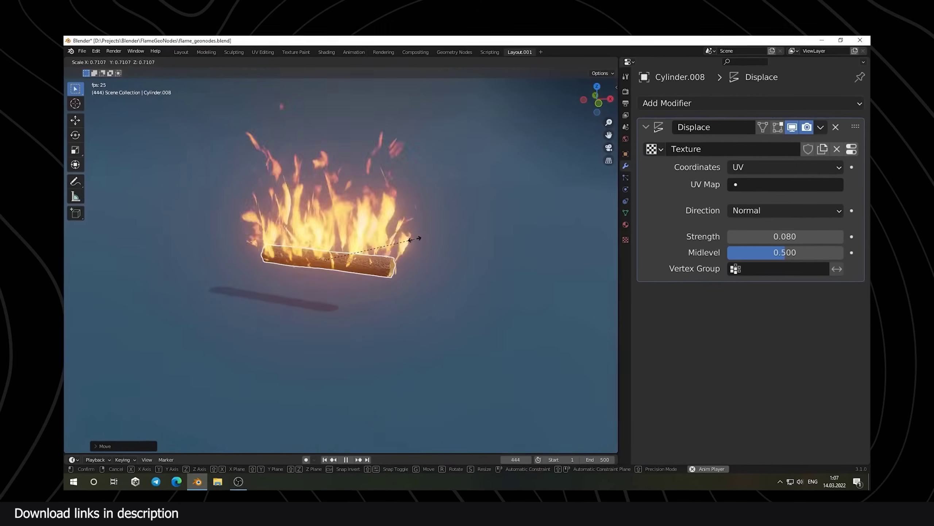
pyautogui.click(381, 255)
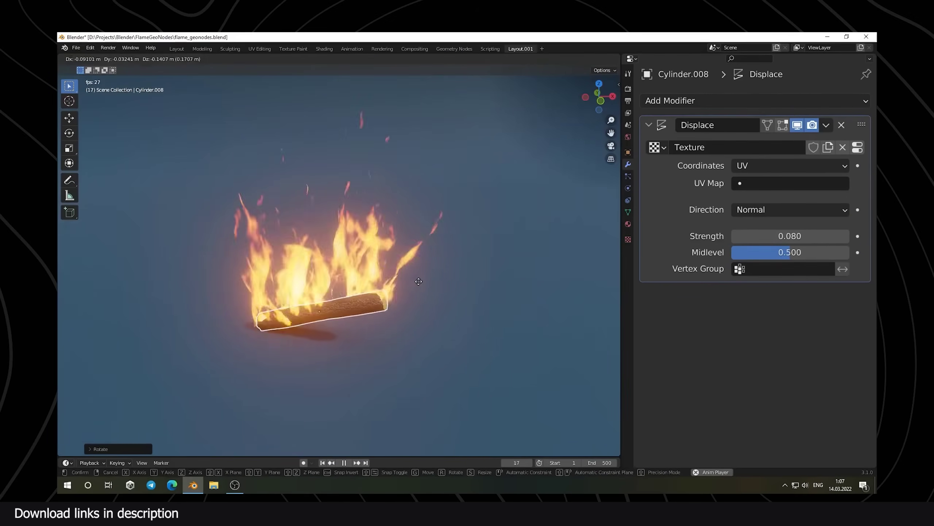
pyautogui.press('g')
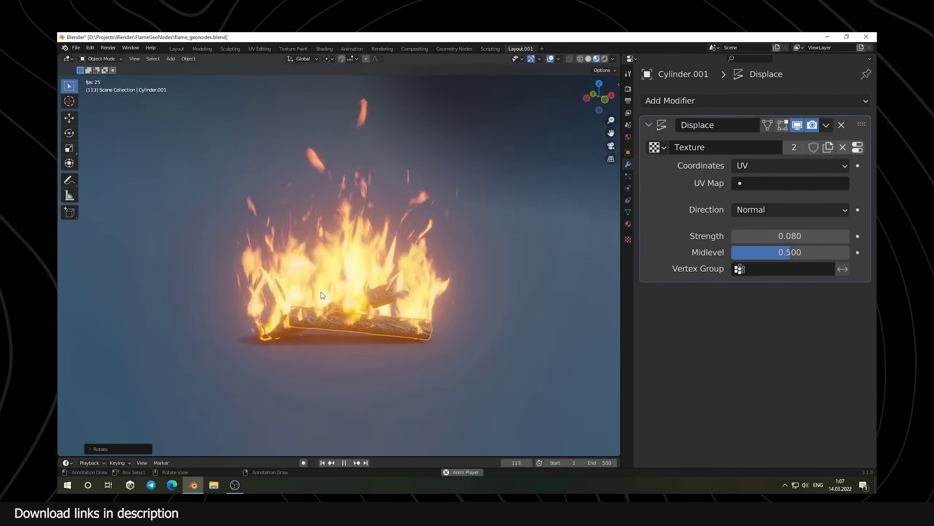
pyautogui.hotkey('alt', 'd')
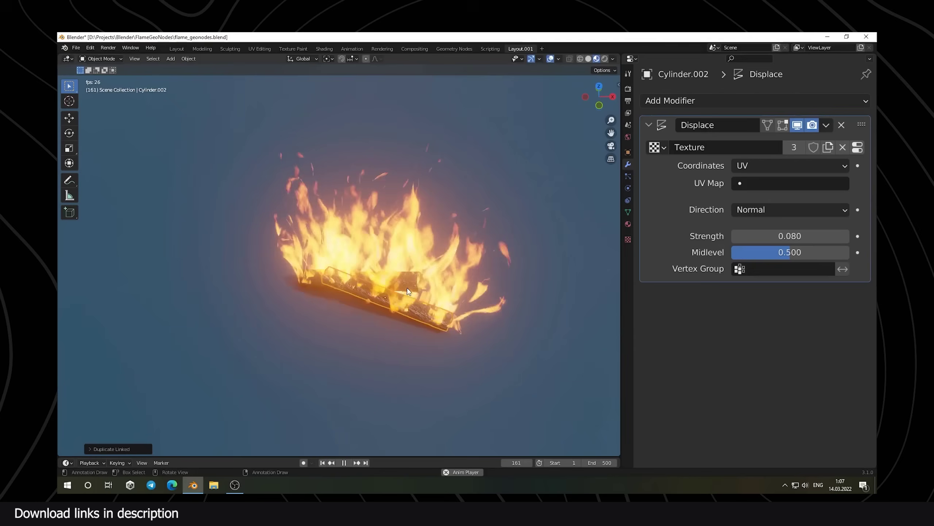
pyautogui.press('r')
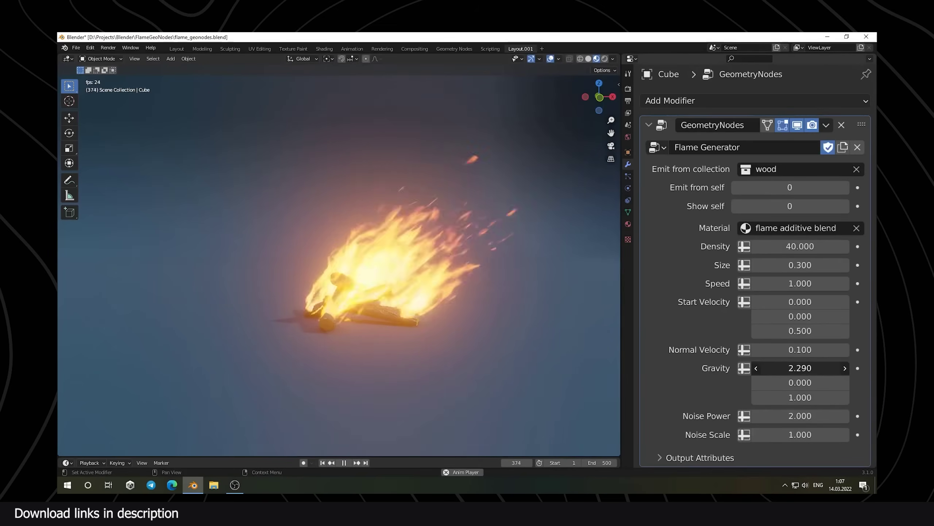
# Step: Set Flame Generator Density to 10, Gravity Z to -1.960 and Normal Velocity to 1.630
pyautogui.moveTo(800, 367); pyautogui.dragTo(772, 368)
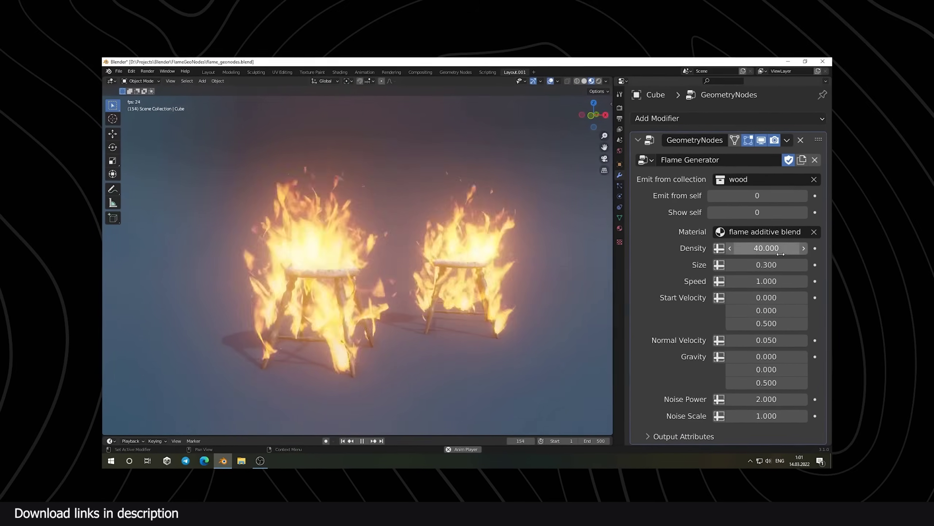
pyautogui.write('10')
pyautogui.press('Return')
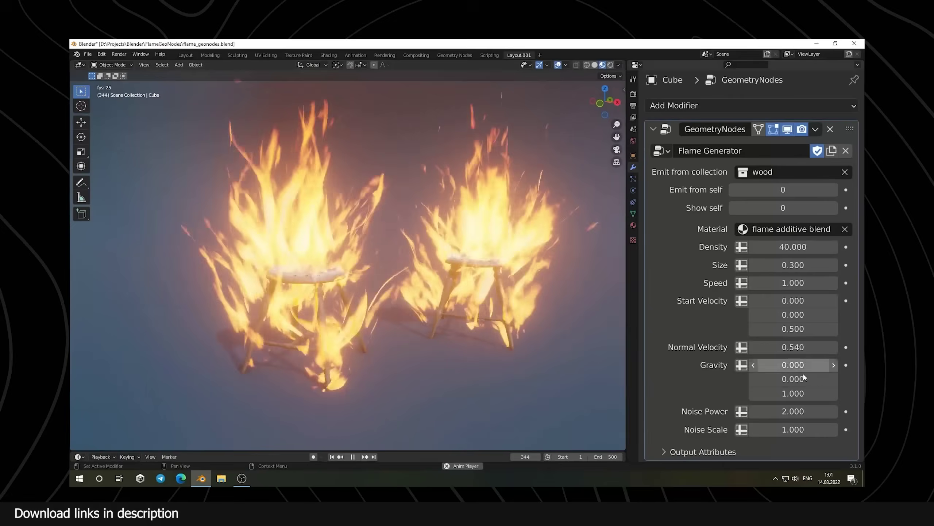
pyautogui.moveTo(804, 393); pyautogui.dragTo(739, 393)
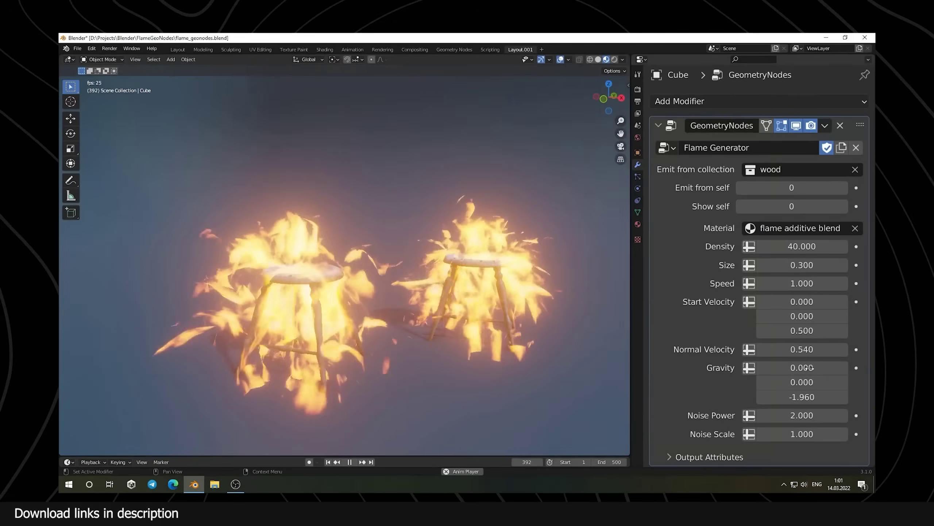
pyautogui.moveTo(793, 347); pyautogui.dragTo(828, 347)
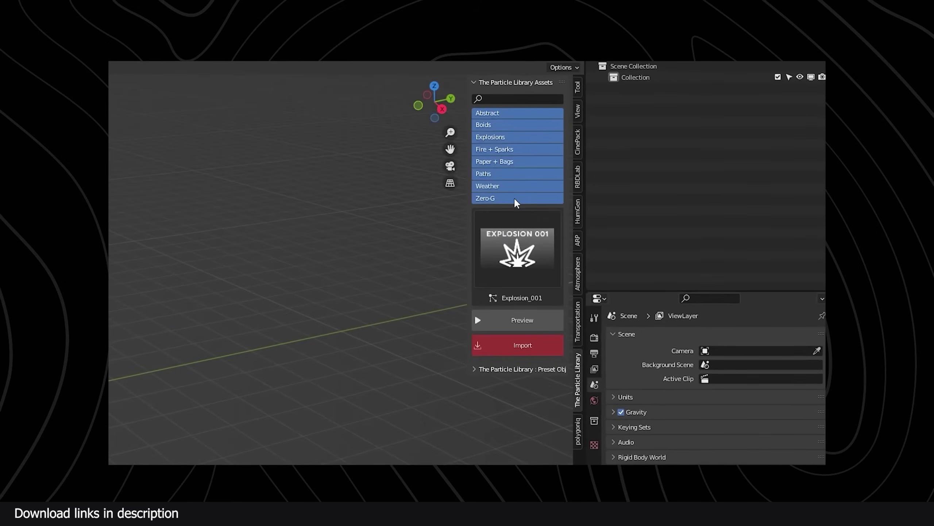
# Step: Show The Particle Library preset grid with explosions, fire, sparks, flocks, rain and snow effects
pyautogui.click(517, 258)
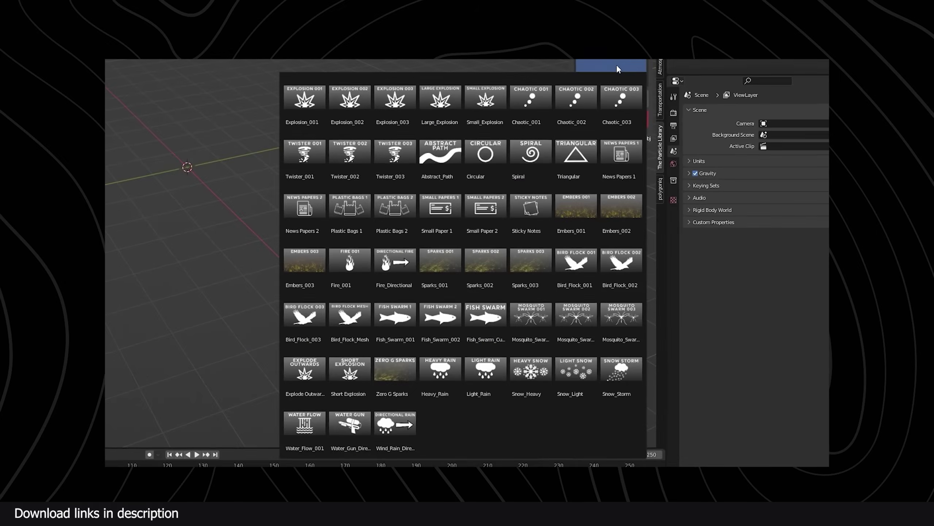